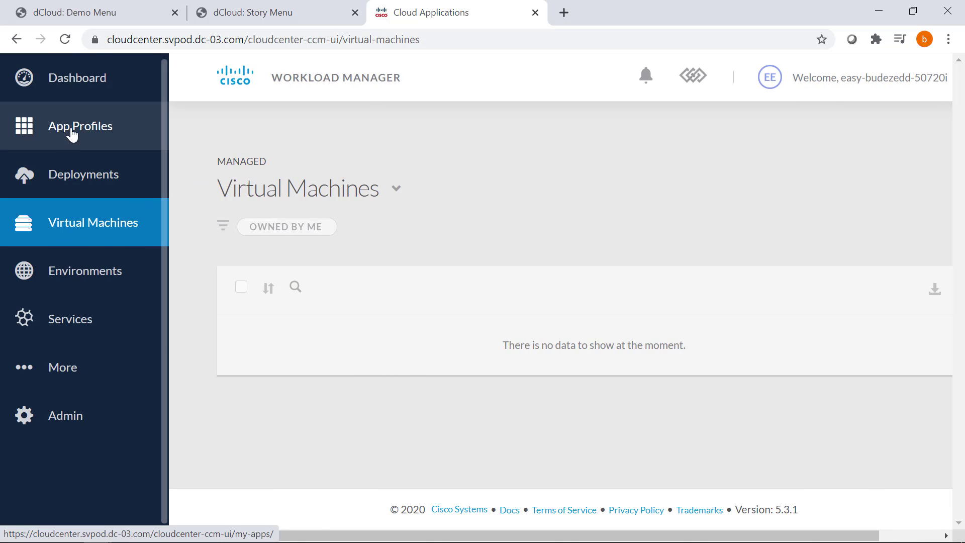
# From App Profiles, start modeling a new profile to reach the Java, N-Tier, PHP and .Net templates.
pyautogui.click(28, 131)
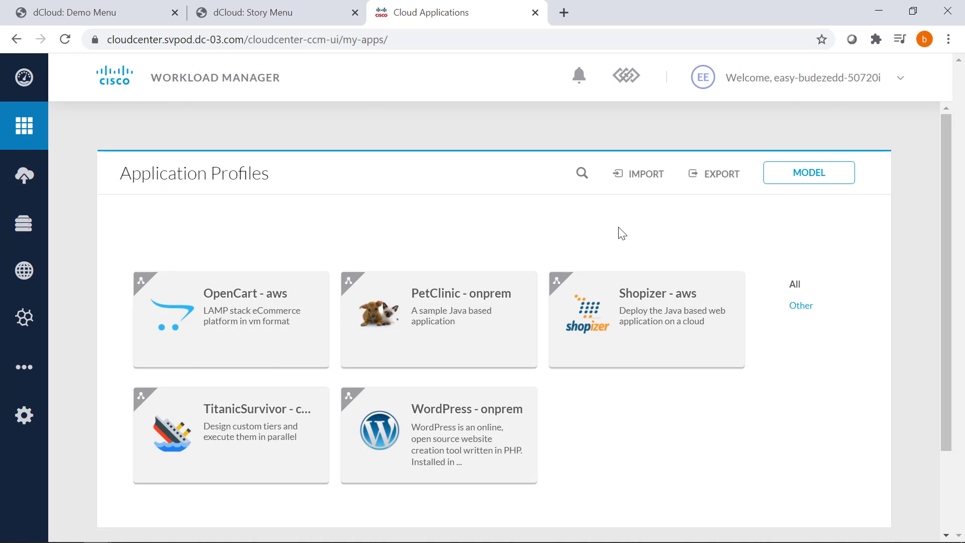
pyautogui.scroll(-3, 622, 234)
pyautogui.scroll(3, 620, 229)
pyautogui.click(780, 180)
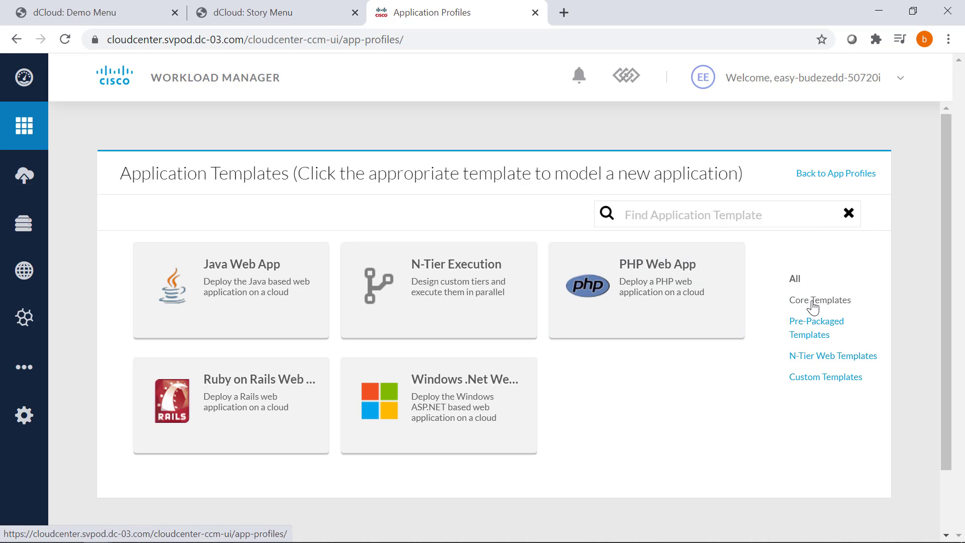
pyautogui.moveTo(511, 372)
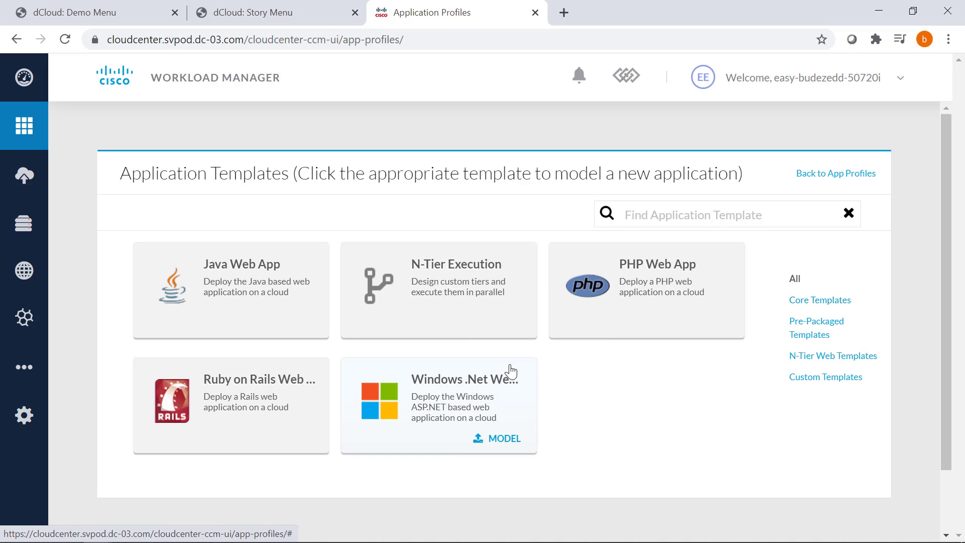
# Pick the Java Web App template, opening its Frontend, LoadBalancer, AppCluster, Database and NoSQL topology.
pyautogui.click(262, 294)
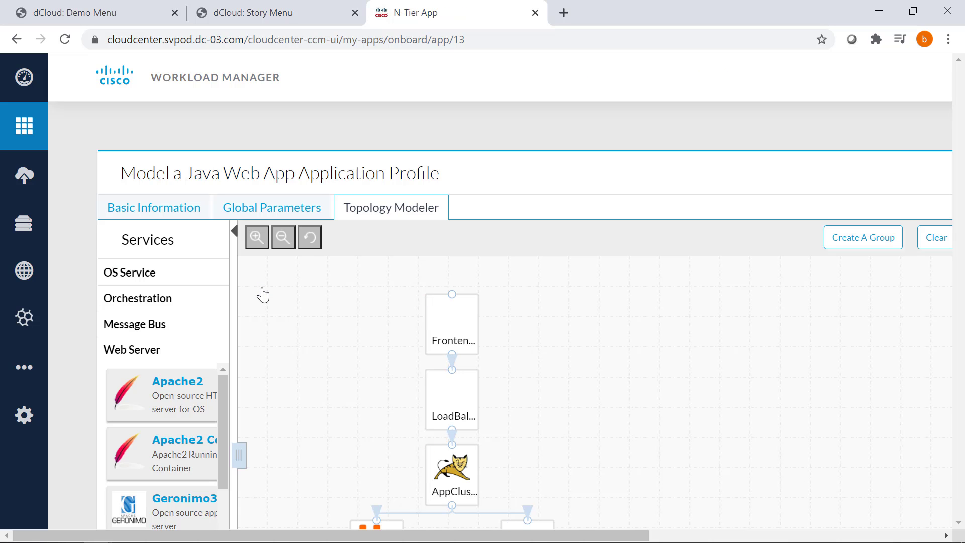
pyautogui.scroll(-3, 263, 294)
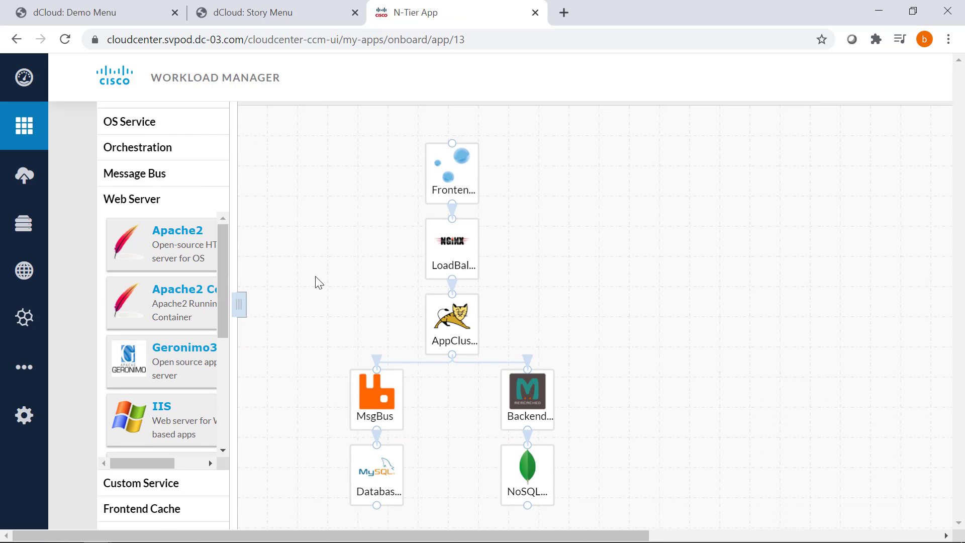
# Select the Frontend tier and keep Ubuntu 16.04 as its base image.
pyautogui.click(460, 171)
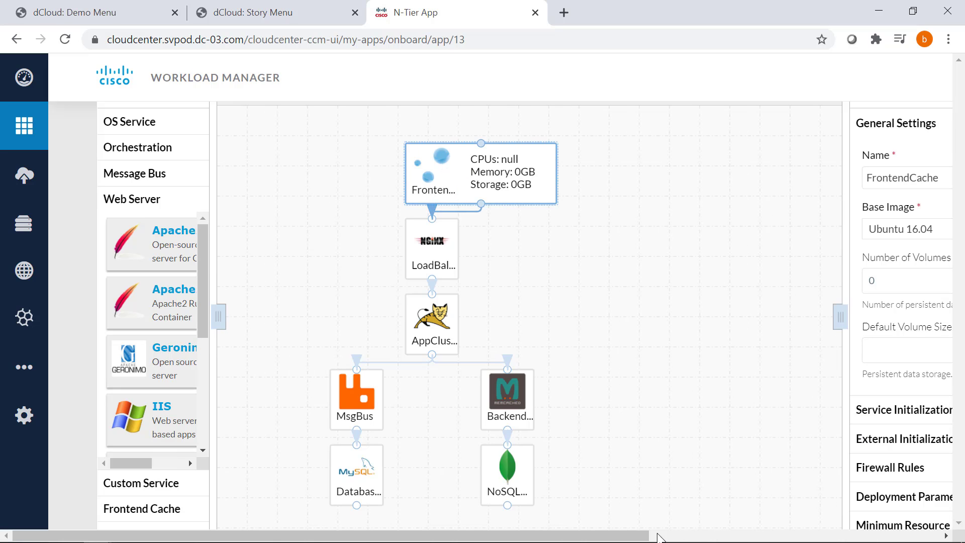
pyautogui.moveTo(658, 536); pyautogui.dragTo(890, 538)
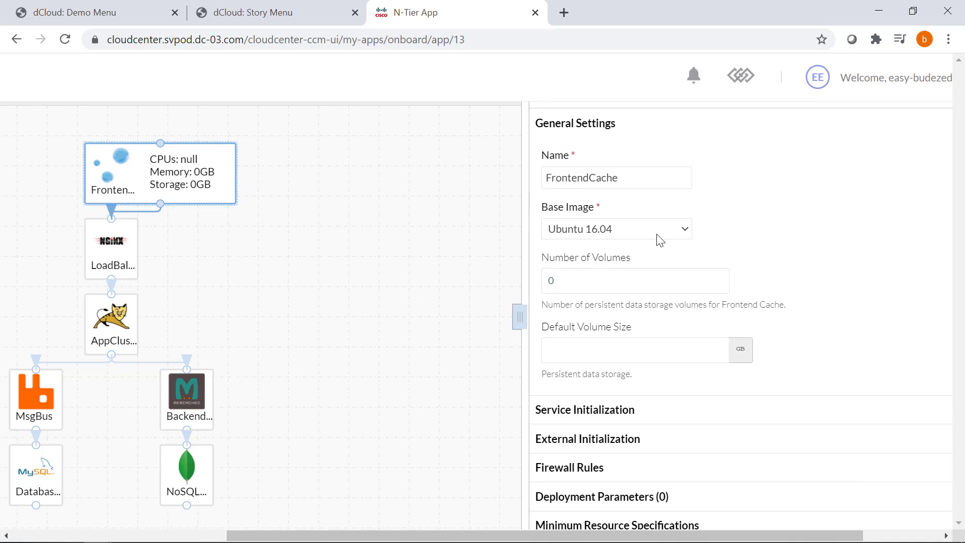
pyautogui.click(648, 230)
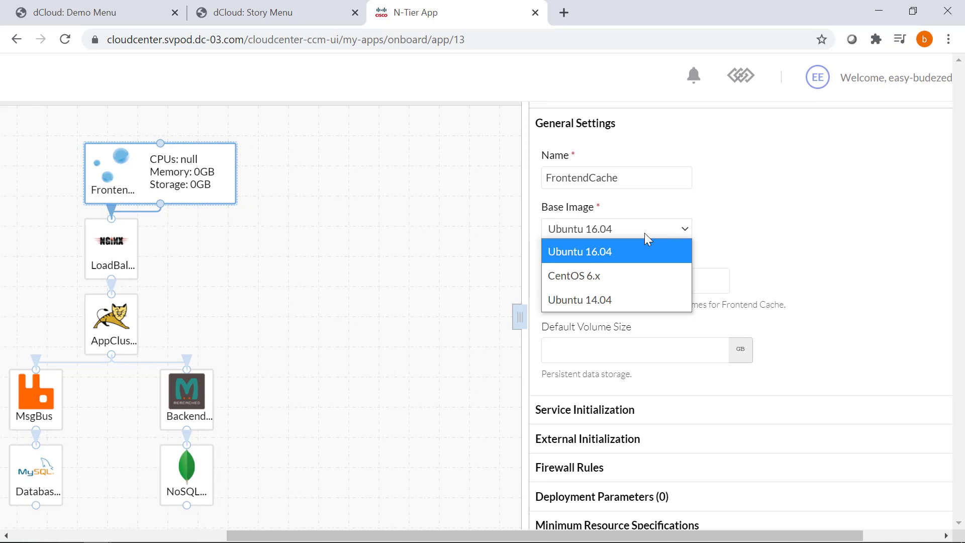
pyautogui.click(610, 229)
# Check the FrontendCache name, 0 volumes and the empty Default Volume Size field.
pyautogui.click(622, 173)
pyautogui.scroll(-1, 623, 181)
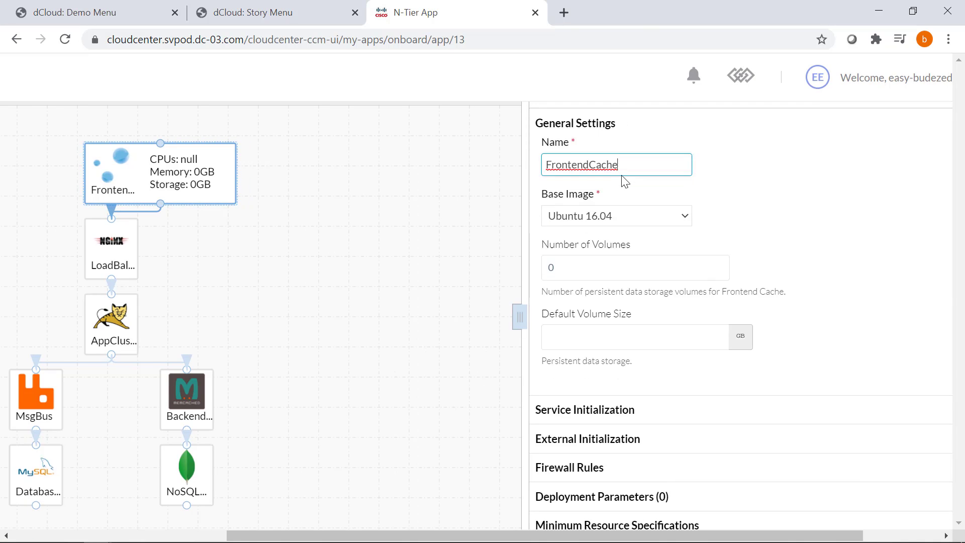
pyautogui.scroll(1, 604, 251)
pyautogui.click(588, 283)
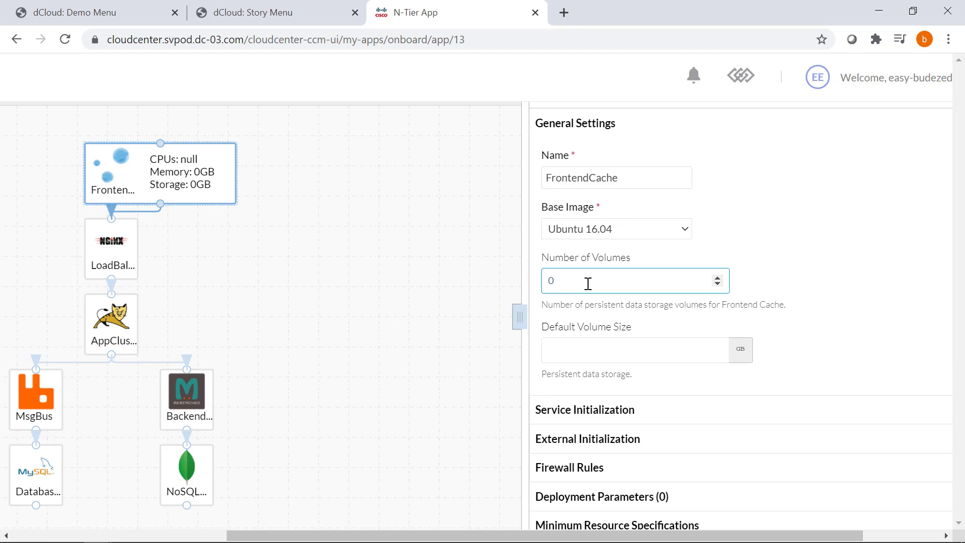
pyautogui.scroll(-1, 586, 302)
pyautogui.click(595, 274)
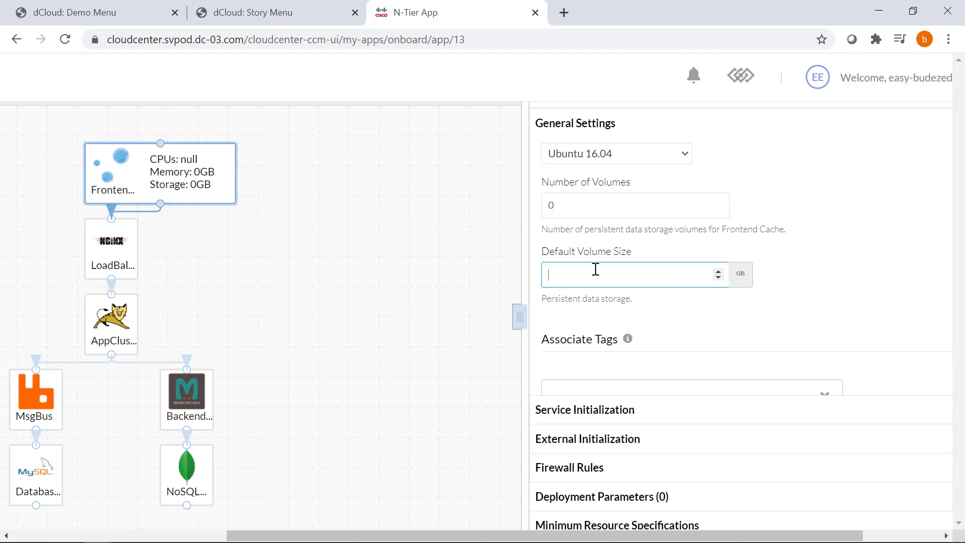
pyautogui.click(738, 281)
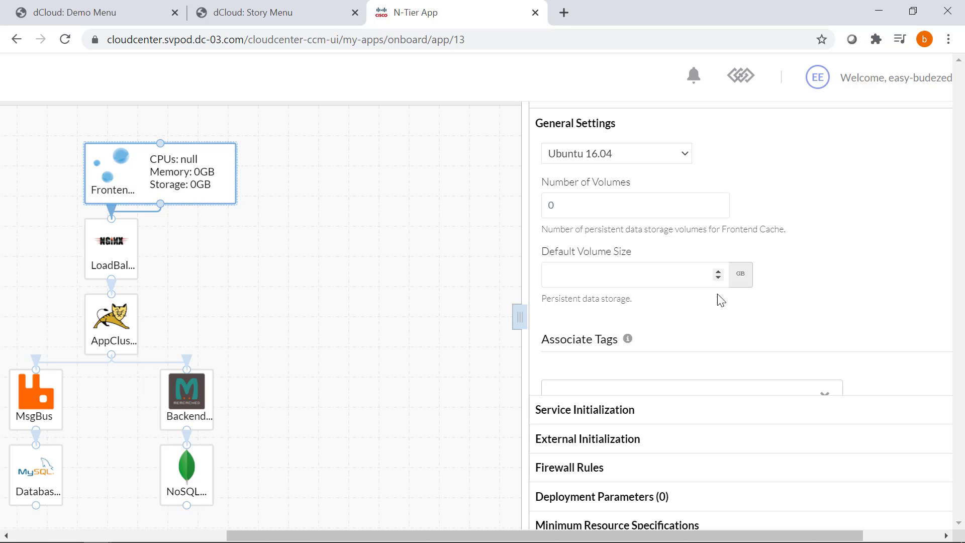
pyautogui.scroll(-1, 711, 296)
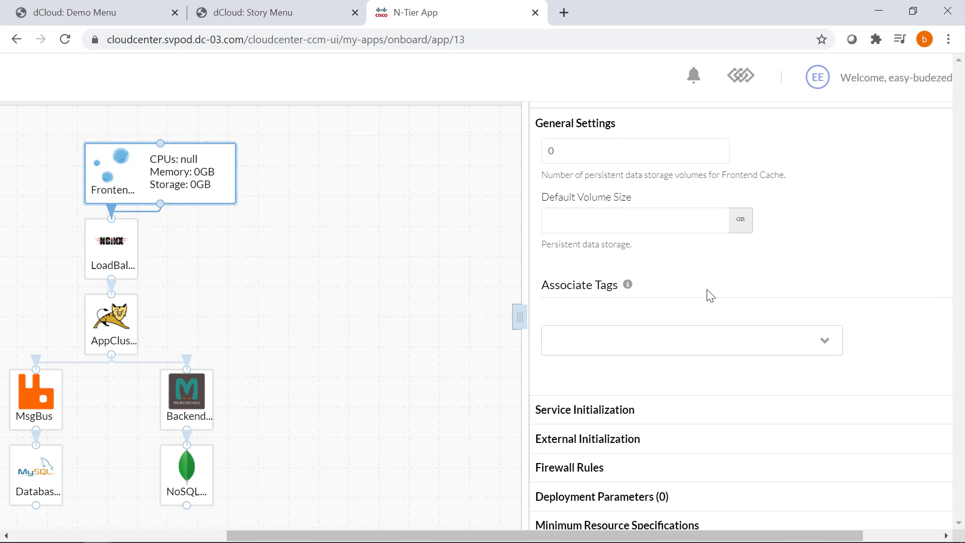
pyautogui.moveTo(261, 534); pyautogui.dragTo(71, 535)
pyautogui.scroll(3, 524, 329)
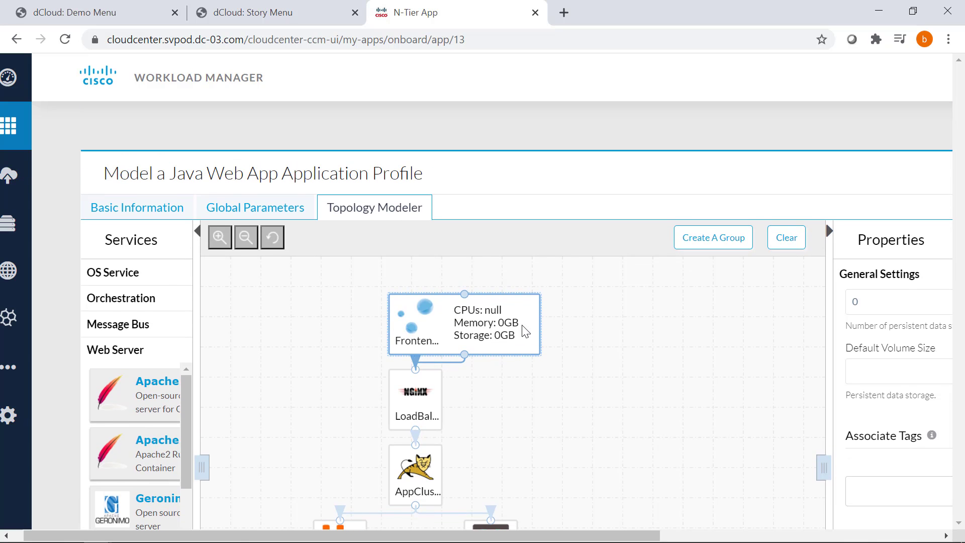
# Expand OS Service and drop SLES, RHEL and Ubuntu nodes onto the topology canvas.
pyautogui.scroll(-7, 525, 327)
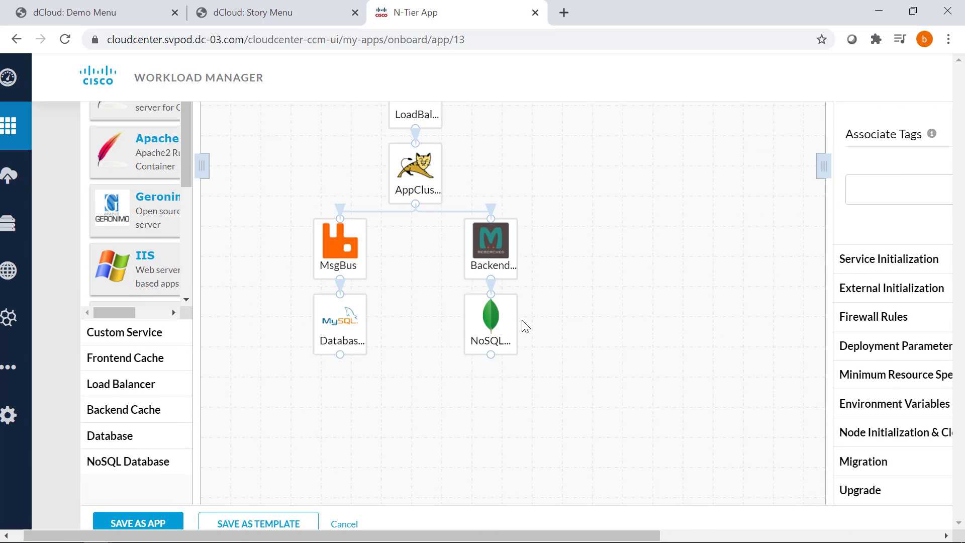
pyautogui.scroll(4, 525, 327)
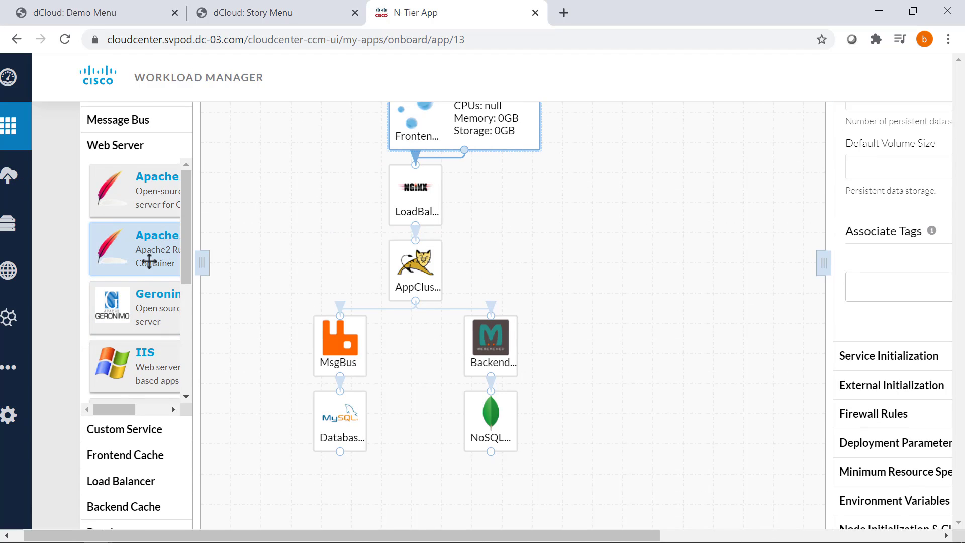
pyautogui.scroll(4, 146, 259)
pyautogui.click(130, 276)
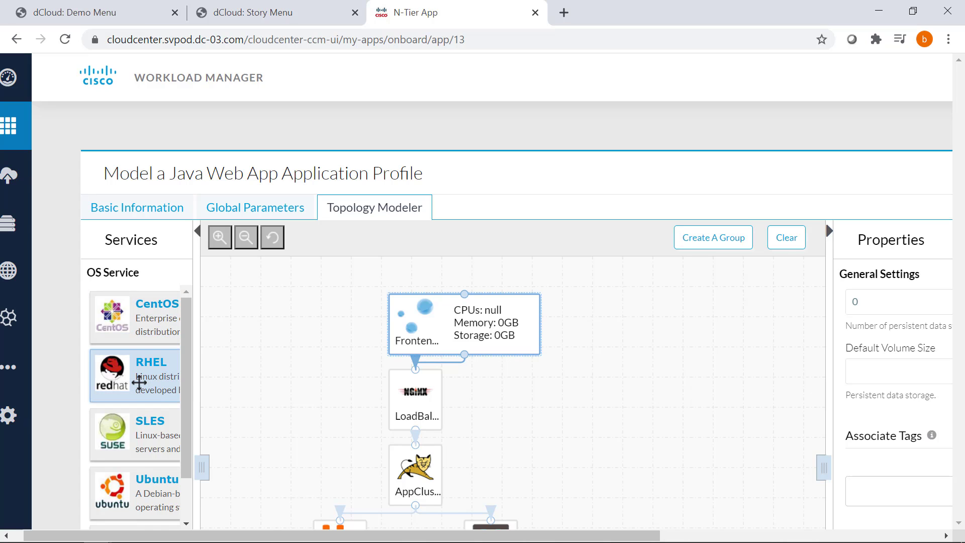
pyautogui.scroll(-1, 140, 383)
pyautogui.rightClick(140, 383)
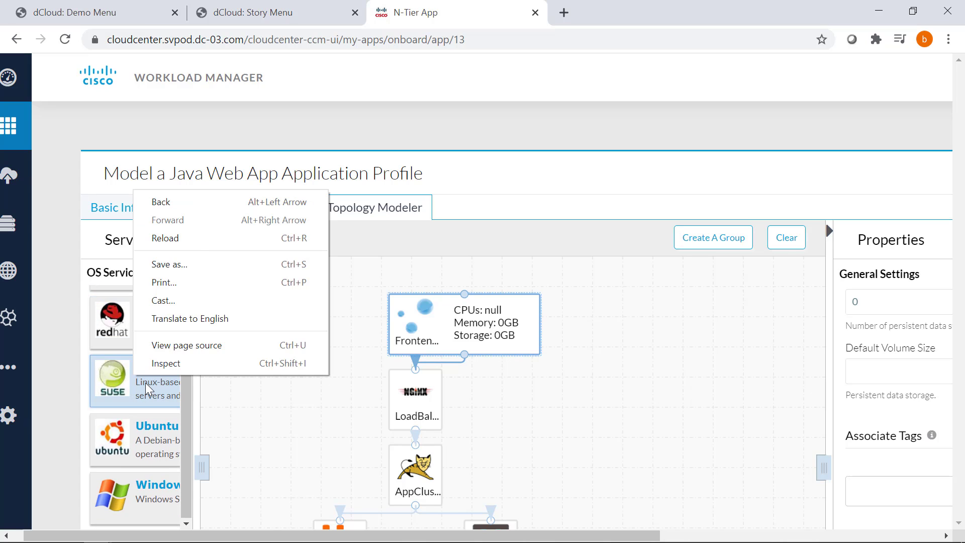
pyautogui.moveTo(140, 383); pyautogui.dragTo(296, 378)
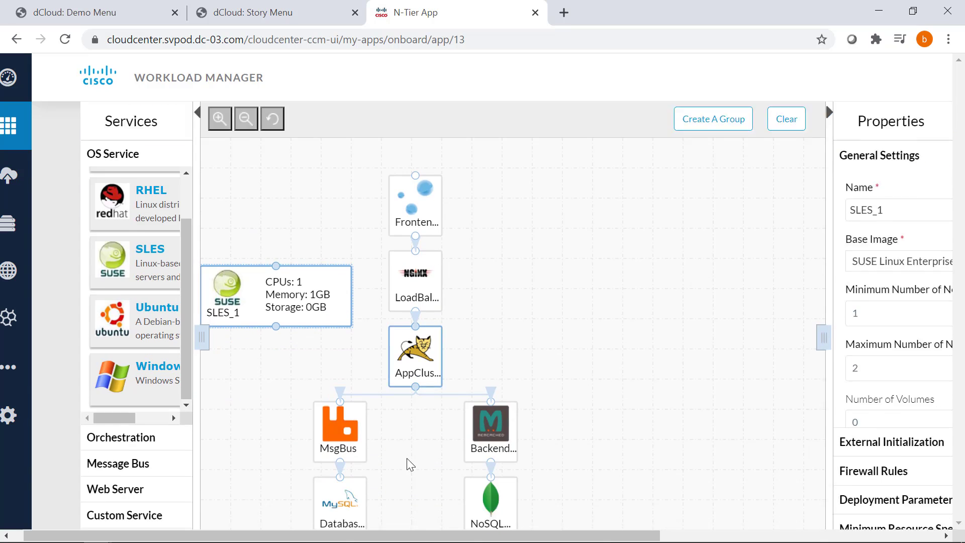
pyautogui.scroll(-3, 405, 463)
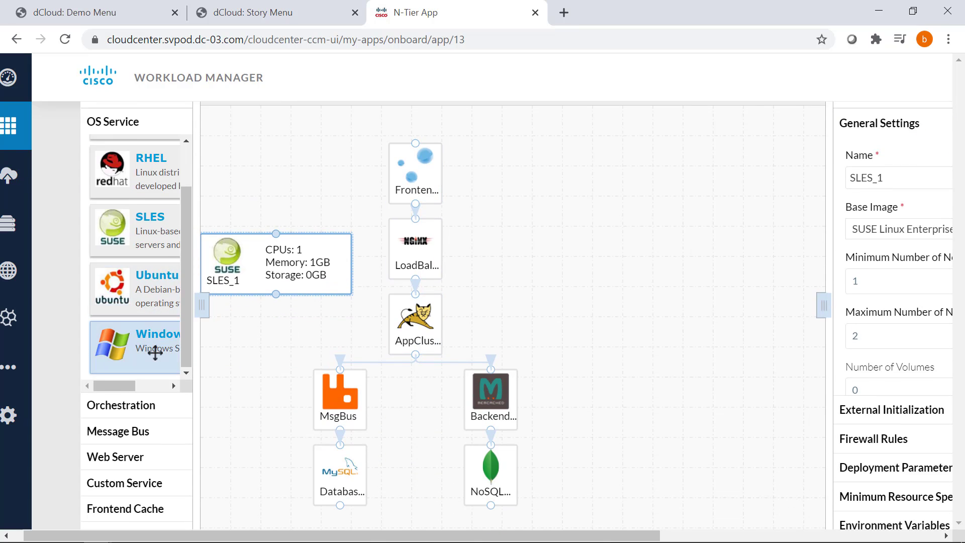
pyautogui.scroll(-3, 161, 403)
pyautogui.scroll(5, 131, 431)
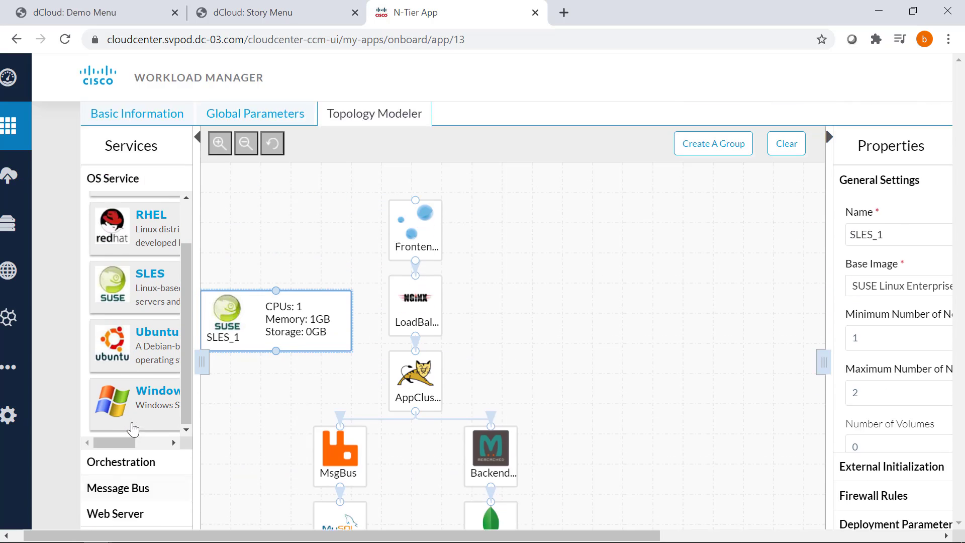
pyautogui.moveTo(148, 258); pyautogui.dragTo(624, 324)
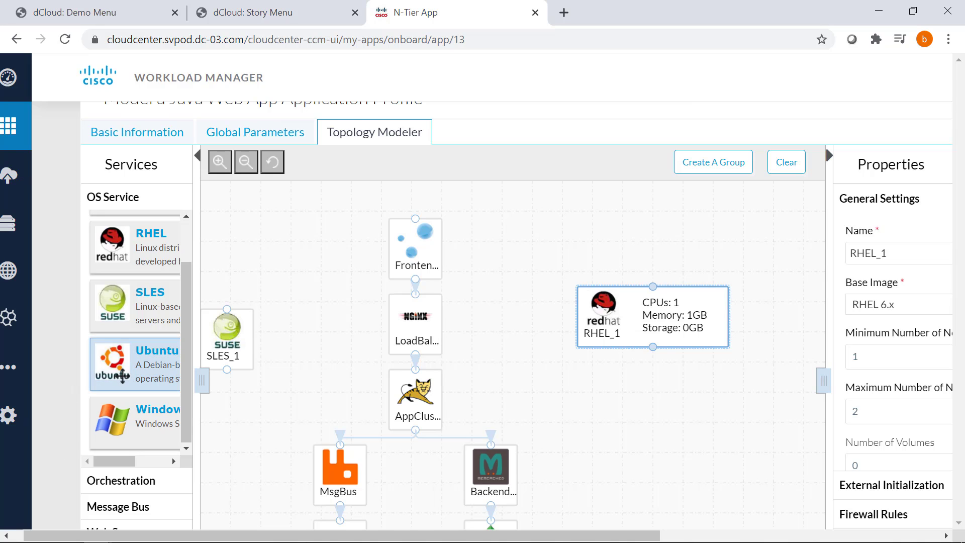
pyautogui.moveTo(122, 374); pyautogui.dragTo(553, 381)
# Select the AppCluster tier, then cancel the model without saving.
pyautogui.click(424, 395)
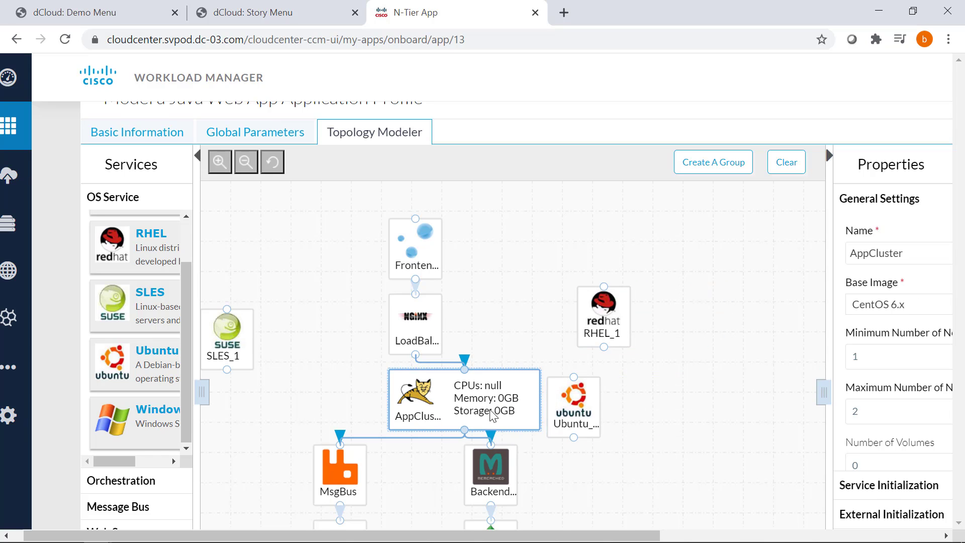
pyautogui.scroll(-1, 491, 414)
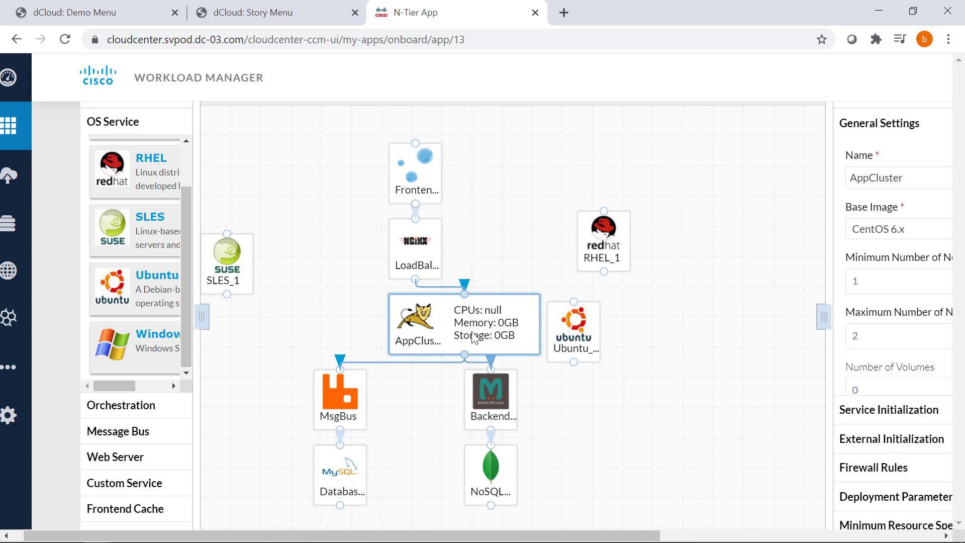
pyautogui.scroll(-4, 470, 337)
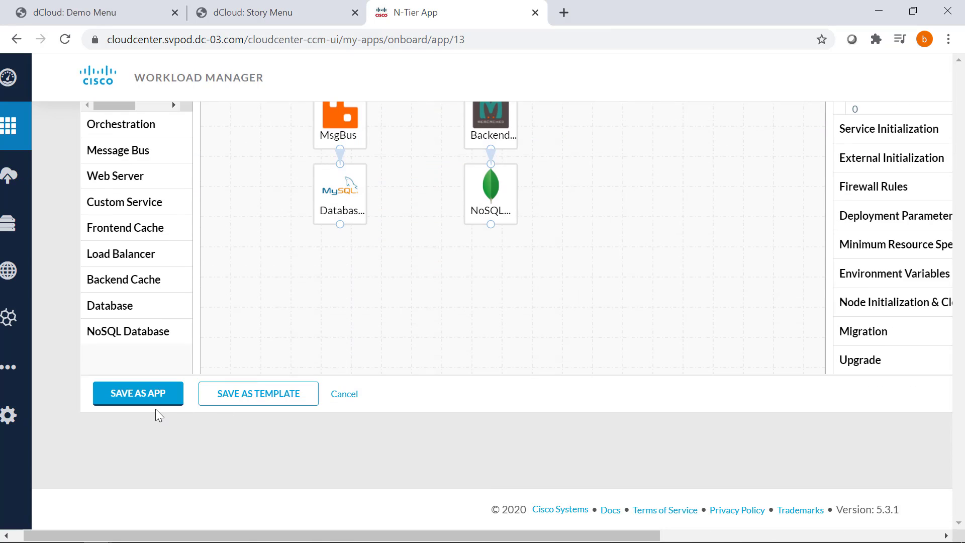
pyautogui.scroll(5, 155, 409)
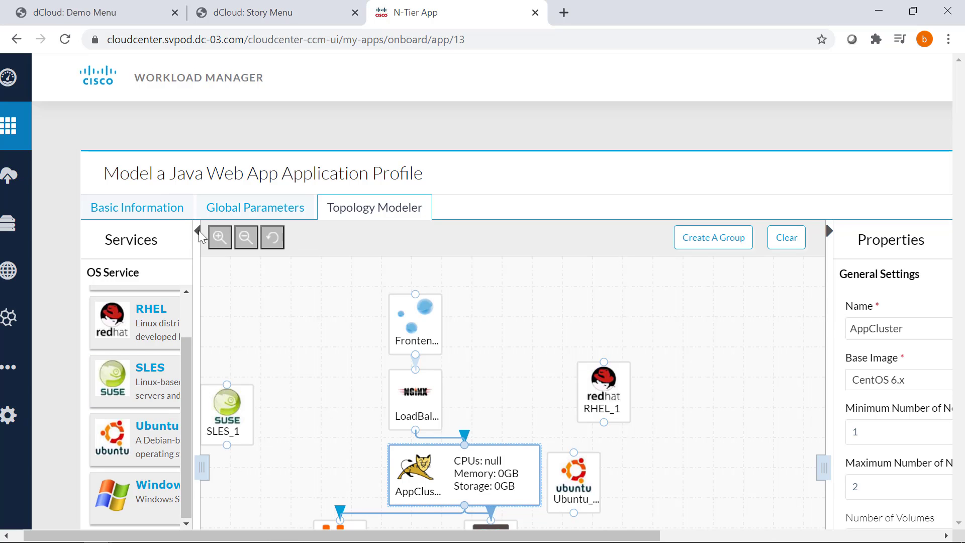
pyautogui.scroll(-5, 309, 422)
pyautogui.click(334, 451)
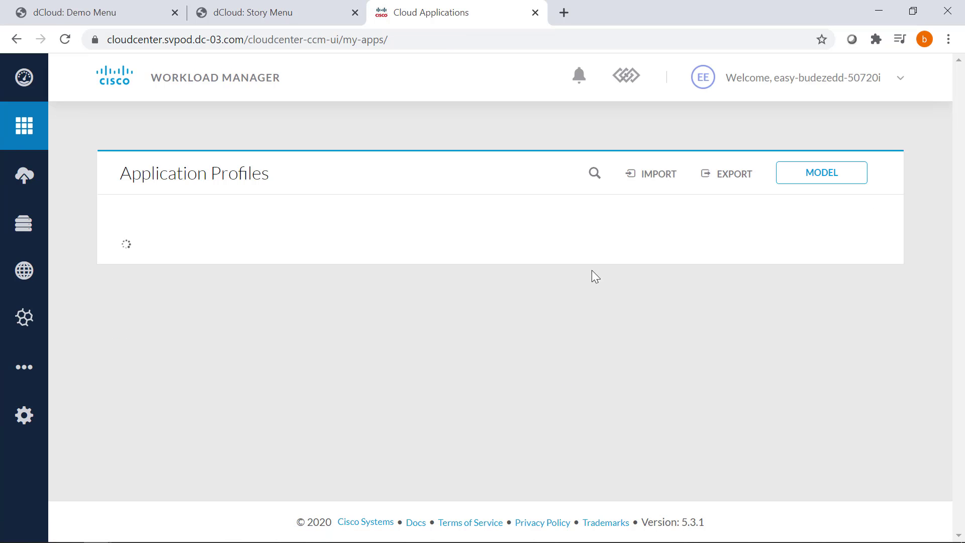
pyautogui.moveTo(588, 282)
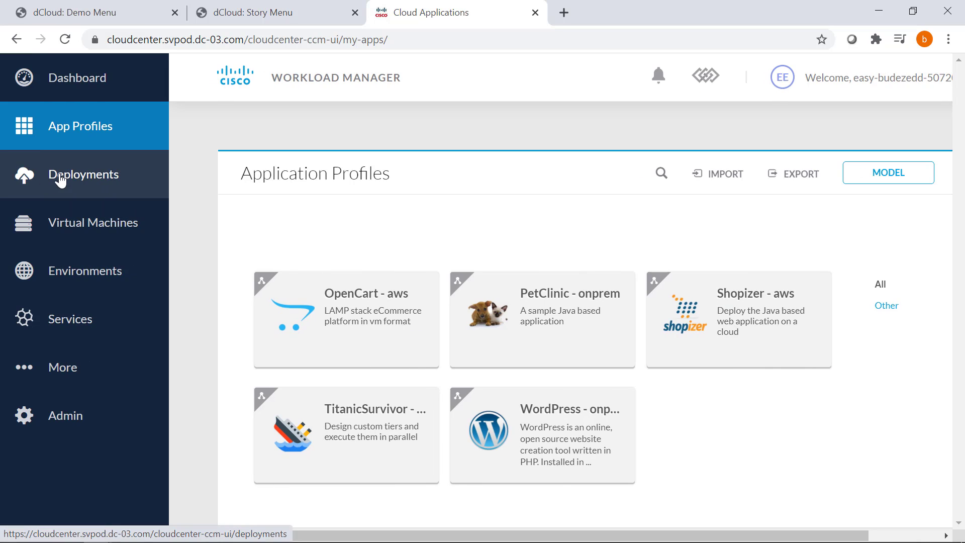
pyautogui.click(61, 179)
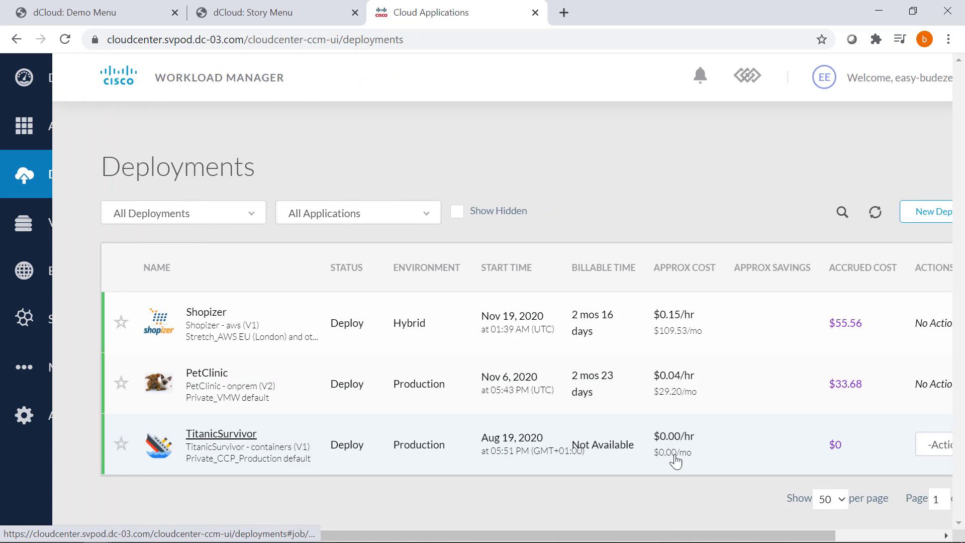
pyautogui.click(911, 220)
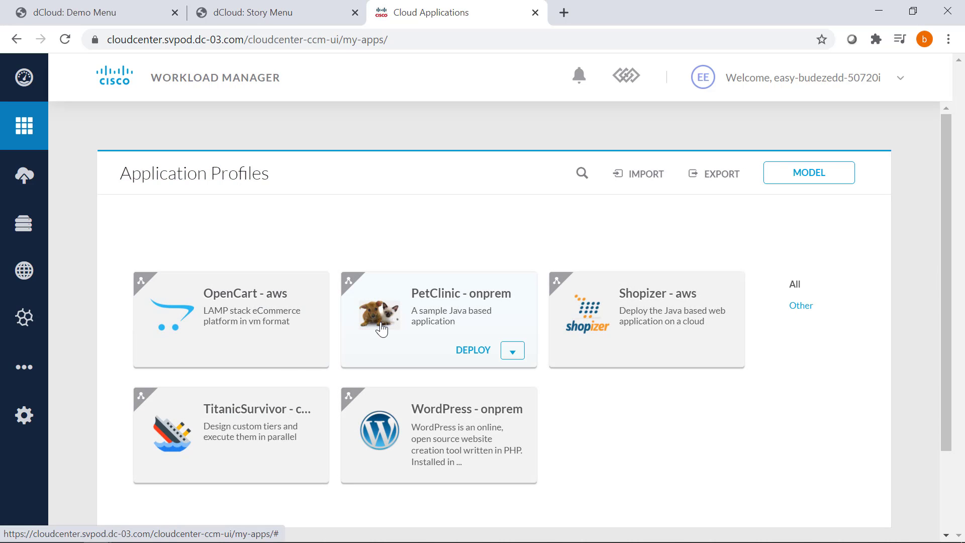
# Deploy OpenCart - aws under the name apptest, version 4.0, in Production.
pyautogui.click(309, 315)
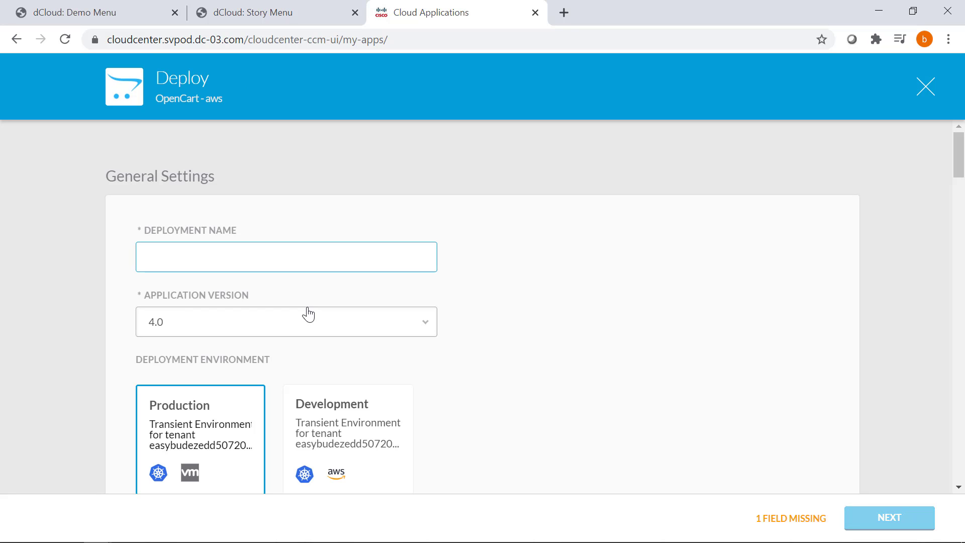
pyautogui.write('app')
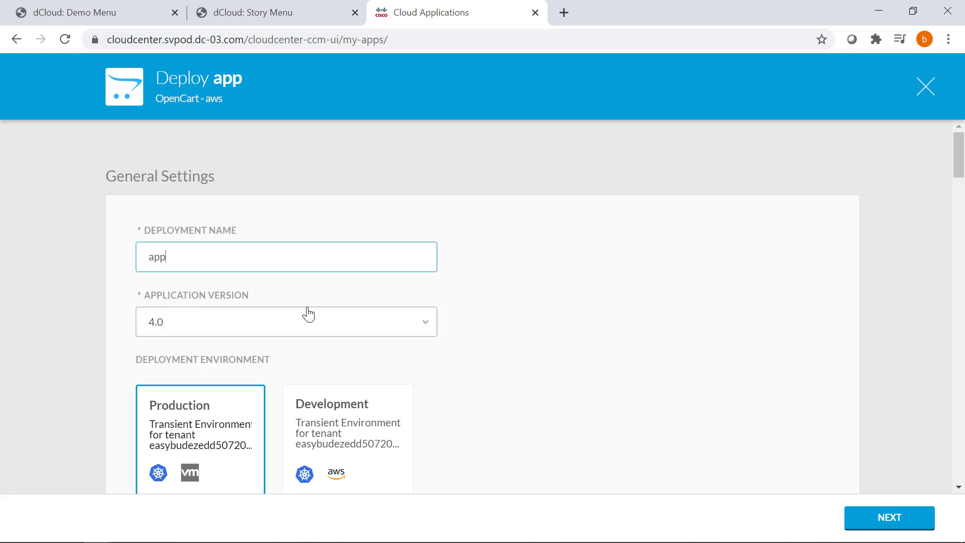
pyautogui.write('test')
pyautogui.click(309, 322)
pyautogui.scroll(-3, 308, 319)
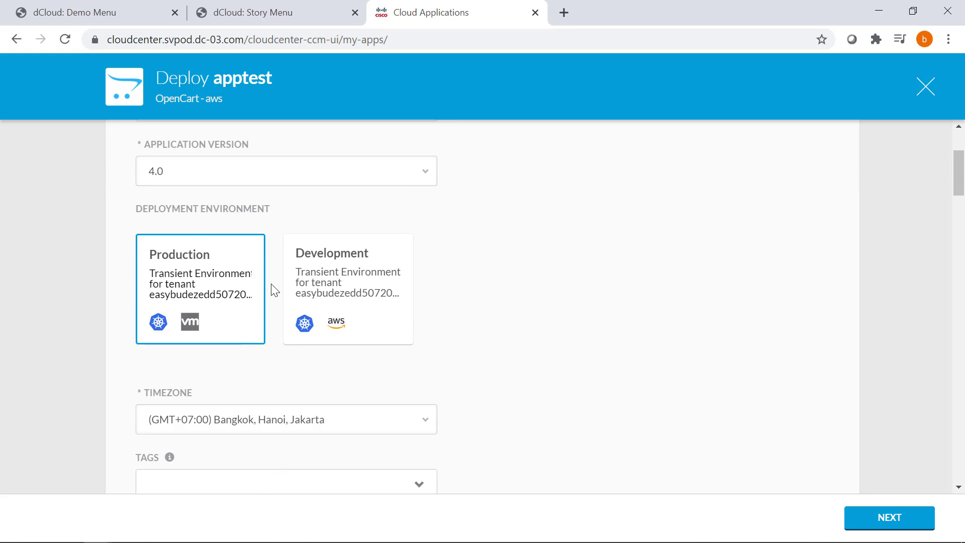
pyautogui.scroll(-5, 229, 262)
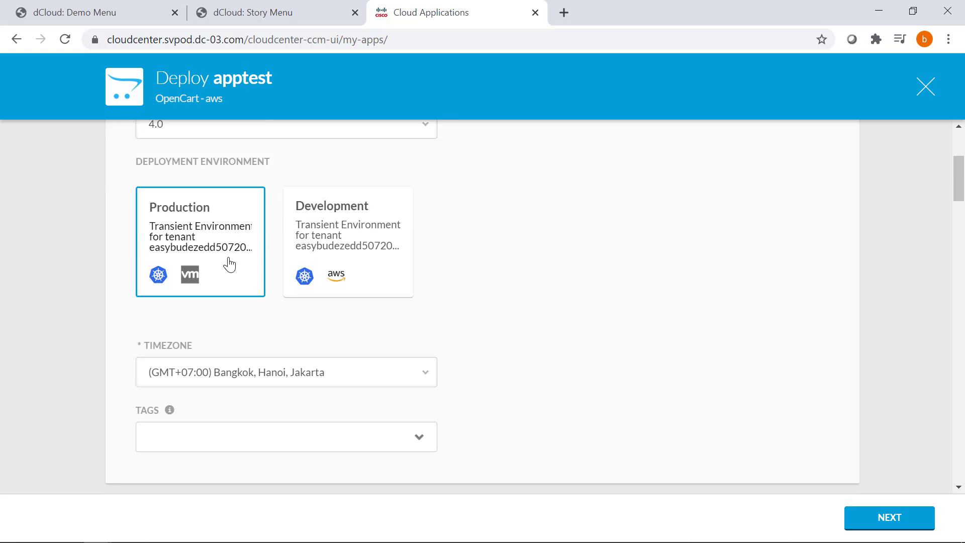
# Add EPG_FRONTEND as the deployment tag.
pyautogui.click(232, 259)
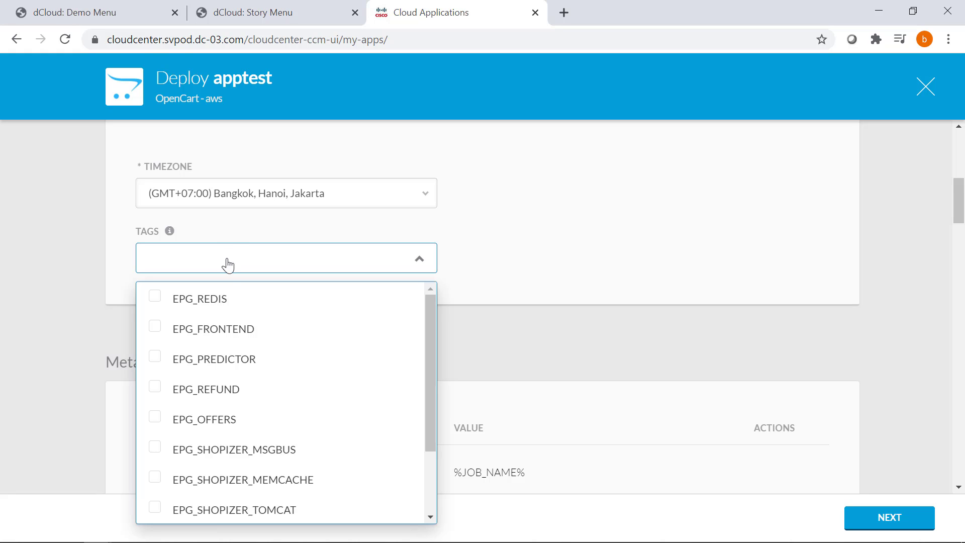
pyautogui.click(231, 328)
pyautogui.click(587, 255)
pyautogui.scroll(-4, 418, 336)
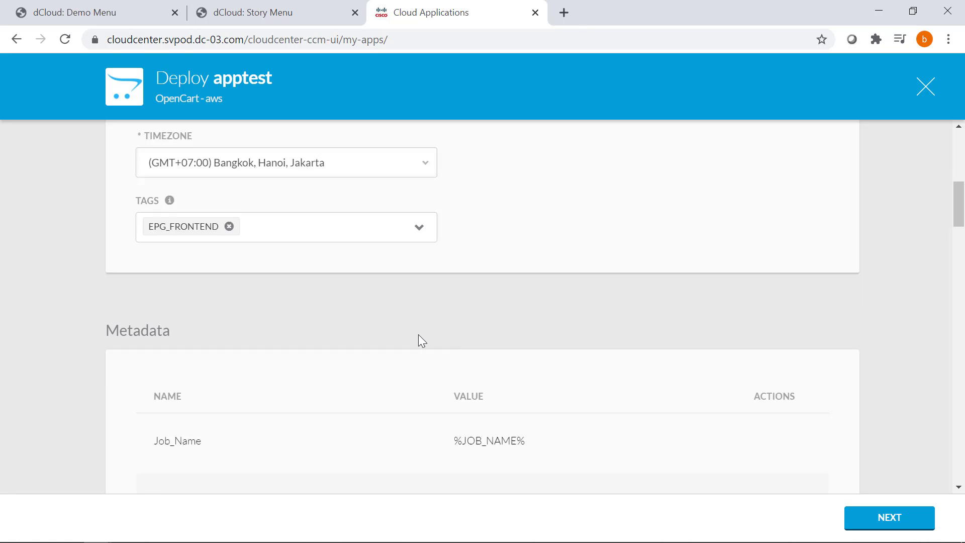
# Scroll down to Tier Settings and tag the WEB tier with EPG_FRONTEND.
pyautogui.scroll(2, 418, 338)
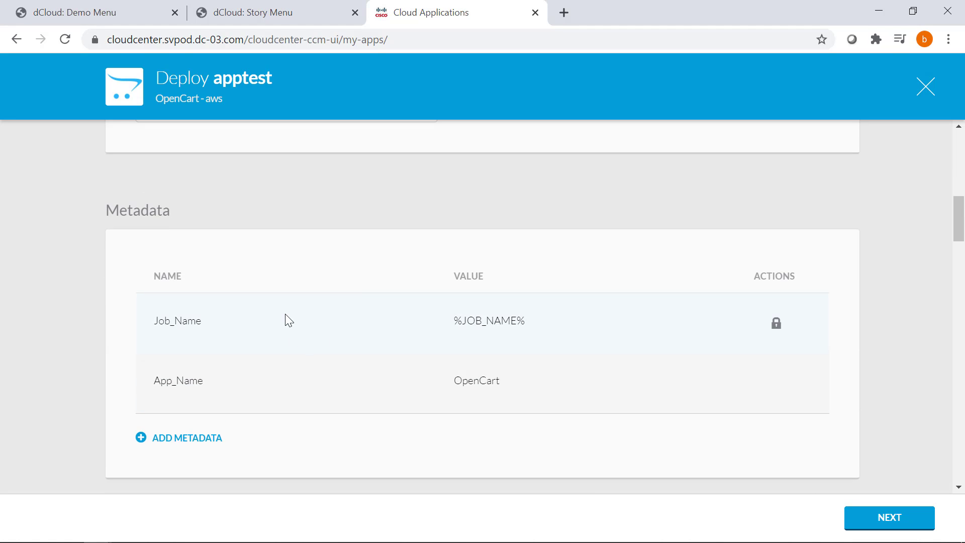
pyautogui.scroll(-7, 285, 314)
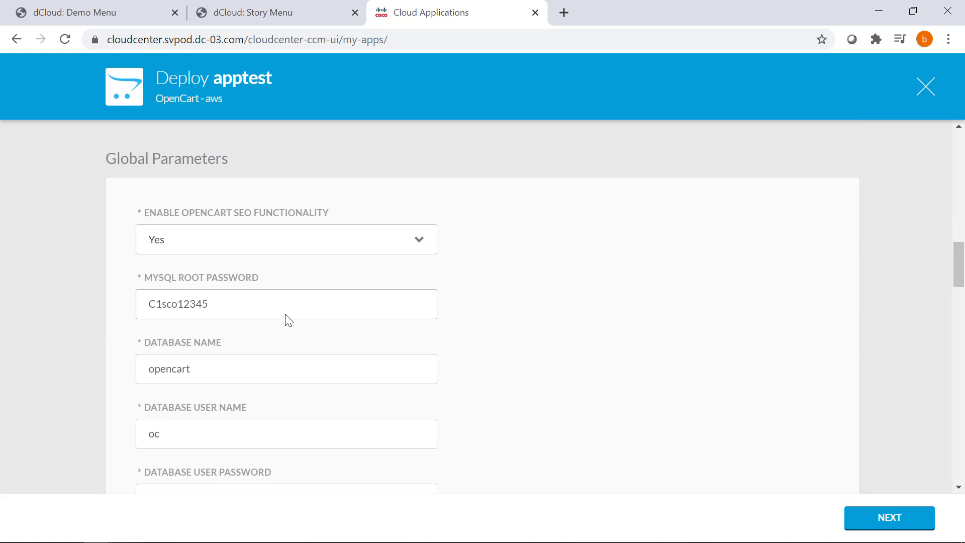
pyautogui.moveTo(237, 298); pyautogui.dragTo(143, 302)
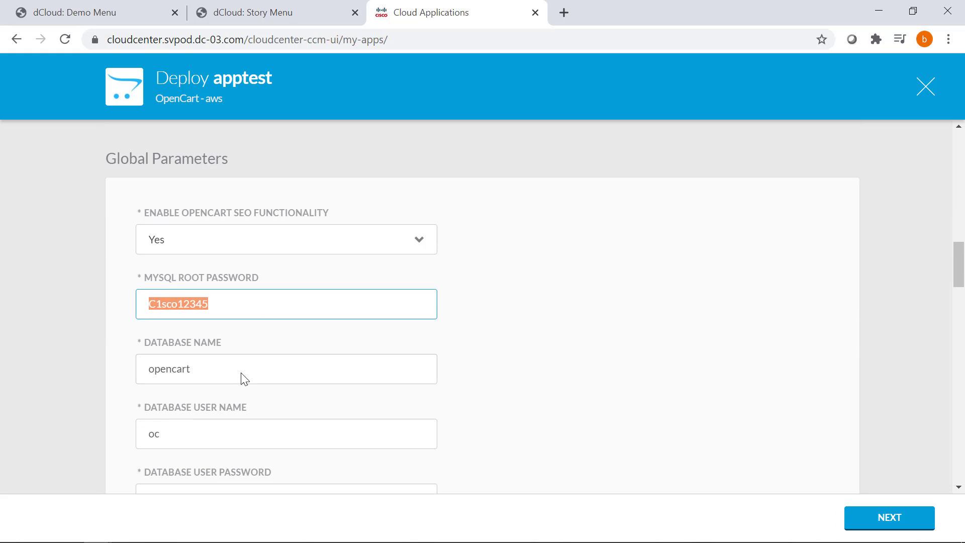
pyautogui.scroll(-10, 327, 336)
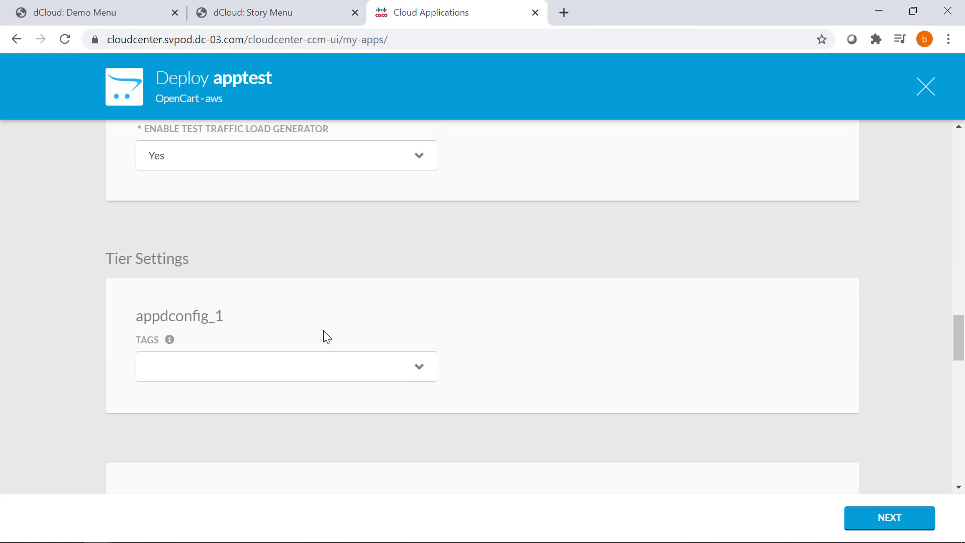
pyautogui.scroll(-6, 323, 327)
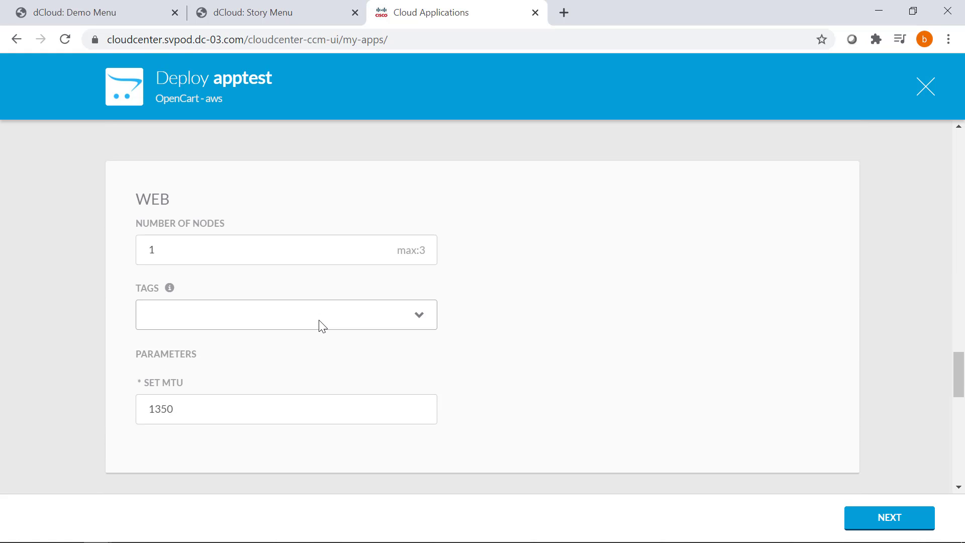
pyautogui.click(207, 320)
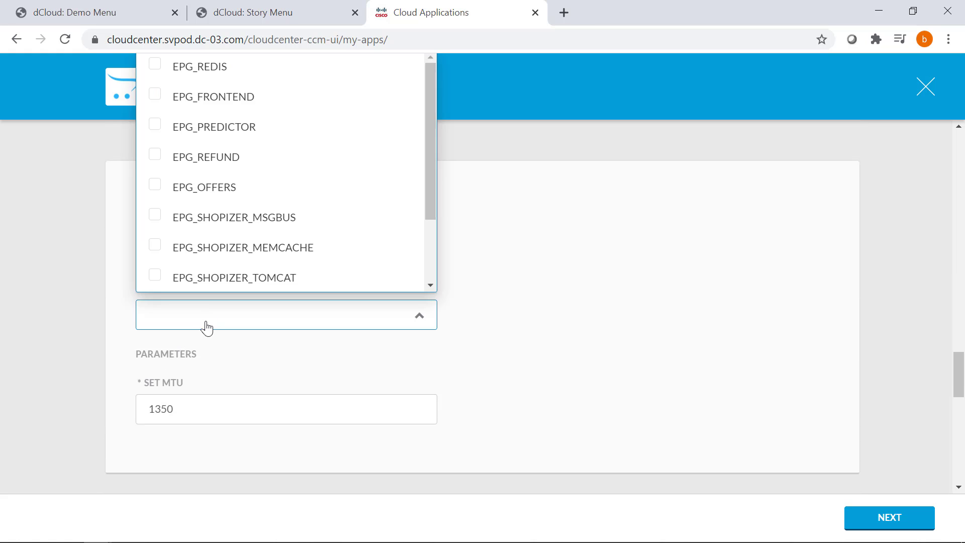
pyautogui.click(220, 100)
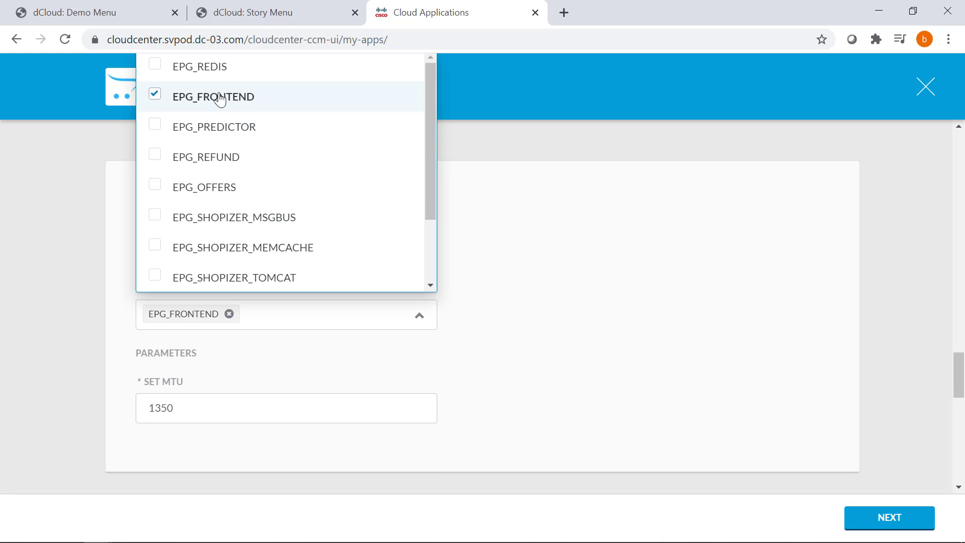
pyautogui.click(557, 328)
# Tag the LB and DB tiers with EPG_FRONTEND as well.
pyautogui.scroll(-3, 360, 321)
pyautogui.scroll(-3, 269, 303)
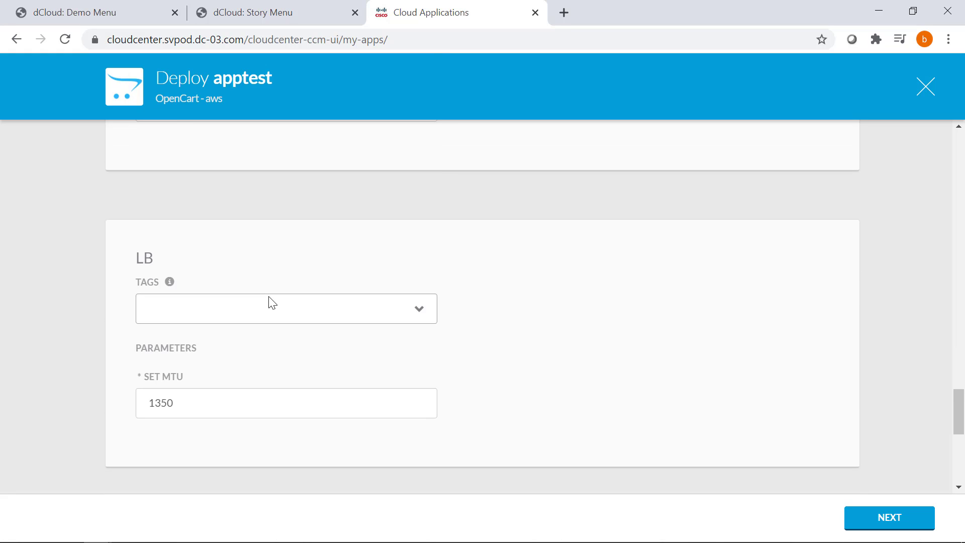
pyautogui.click(270, 308)
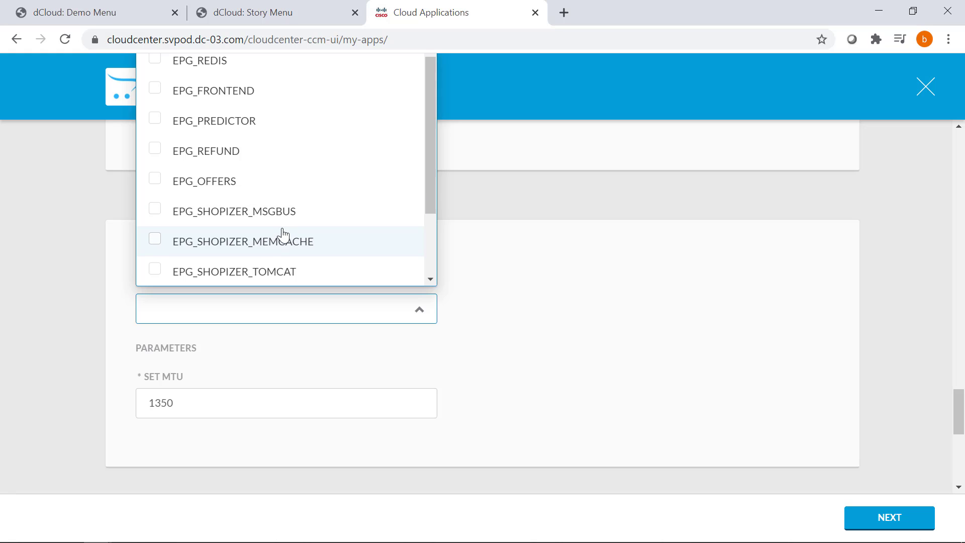
pyautogui.click(222, 90)
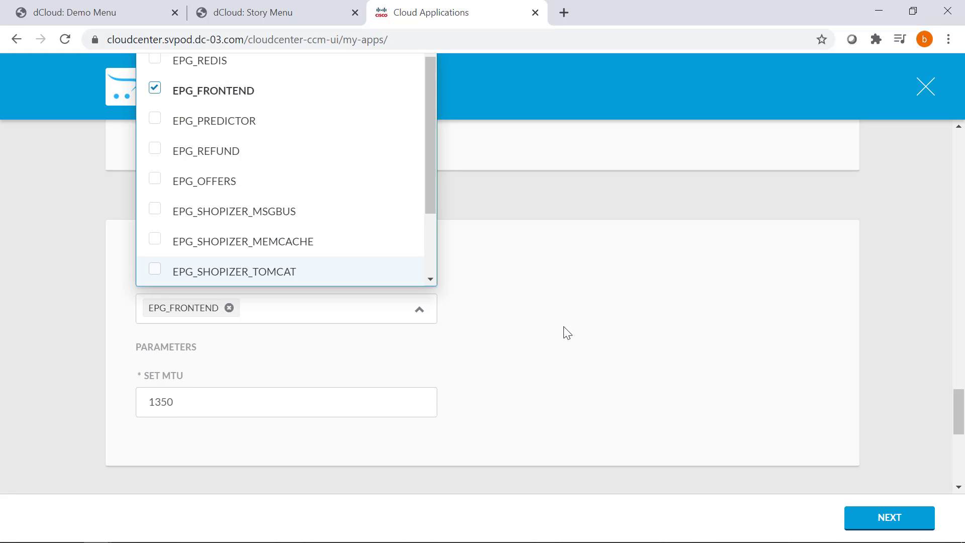
pyautogui.click(564, 329)
pyautogui.scroll(-5, 352, 337)
pyautogui.scroll(-3, 290, 319)
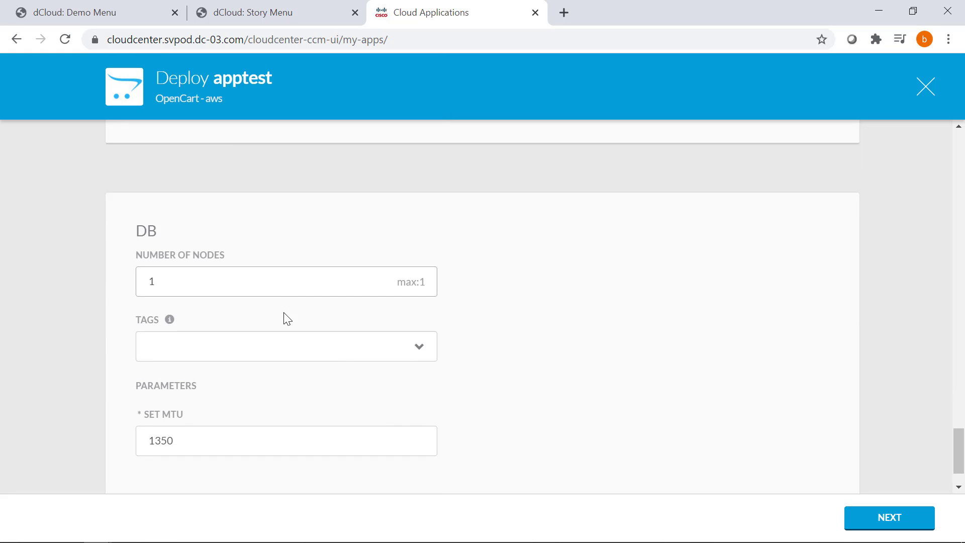
pyautogui.click(282, 297)
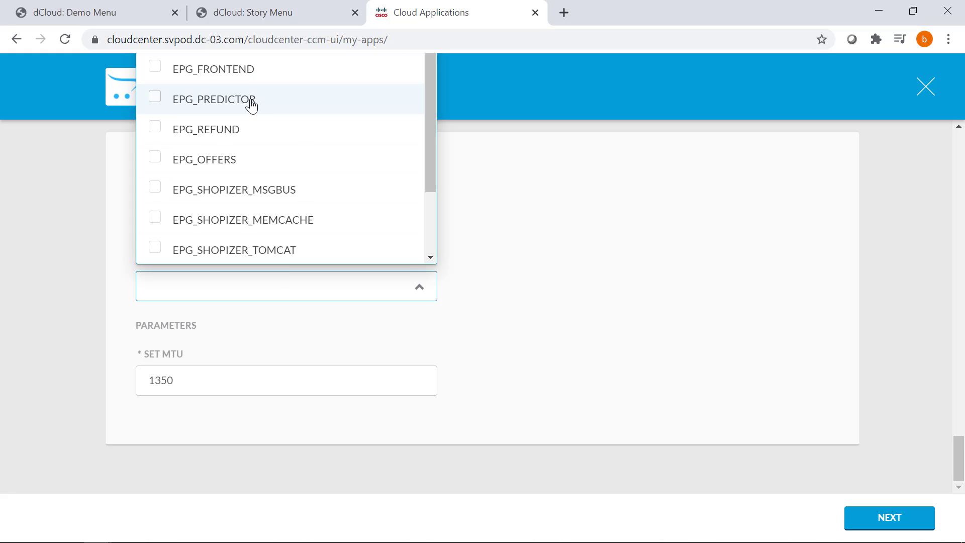
pyautogui.click(251, 78)
pyautogui.click(634, 302)
pyautogui.scroll(3, 705, 355)
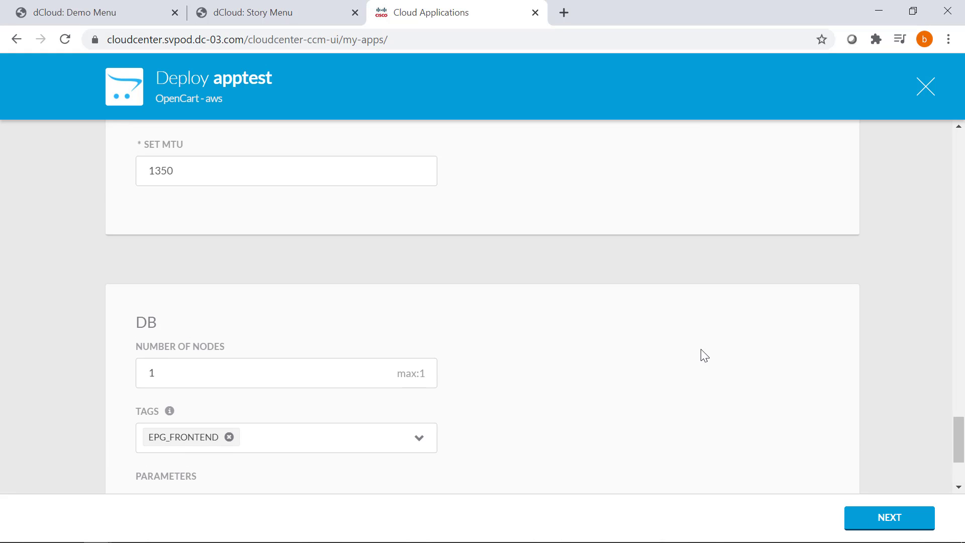
# Go on to cloud settings and deploy apptest to the Private_CCP_Production cloud.
pyautogui.click(868, 524)
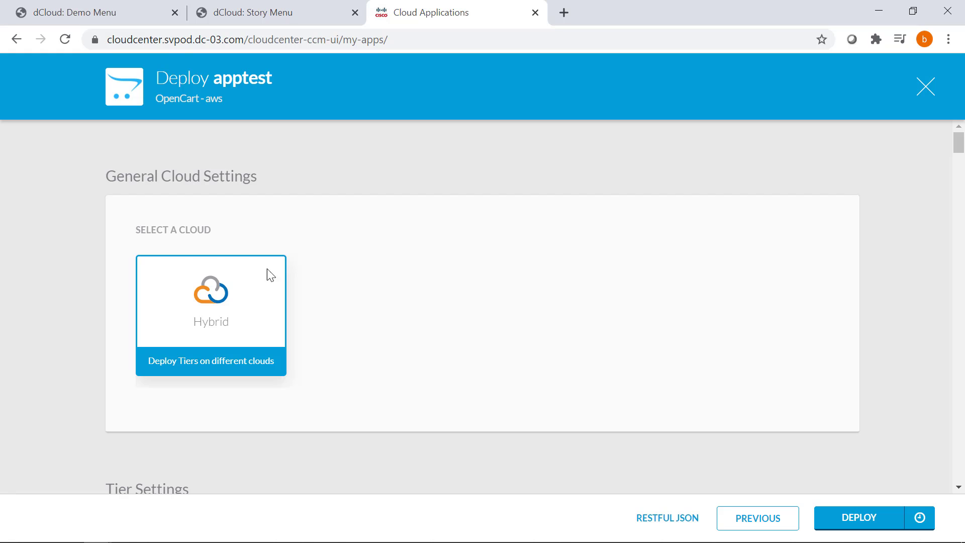
pyautogui.scroll(-6, 268, 281)
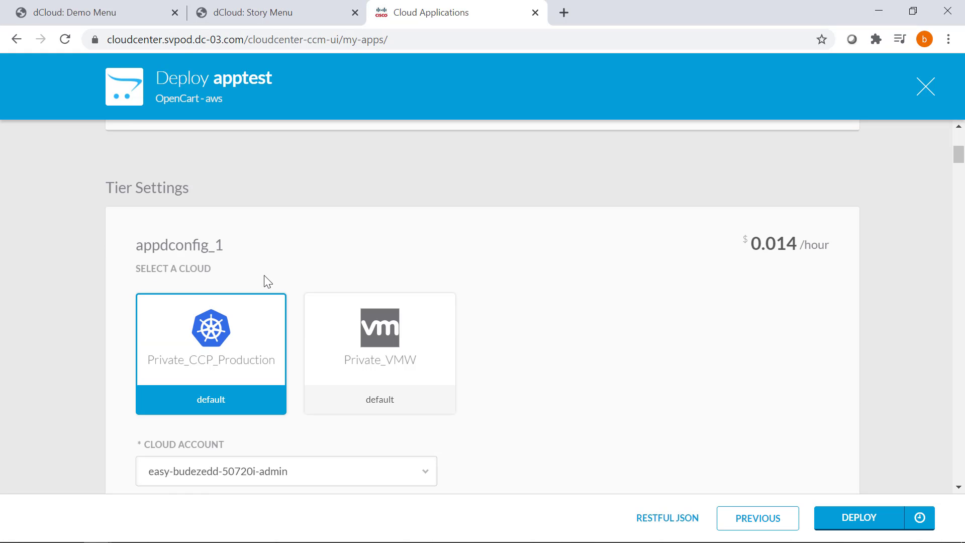
pyautogui.scroll(-1, 268, 281)
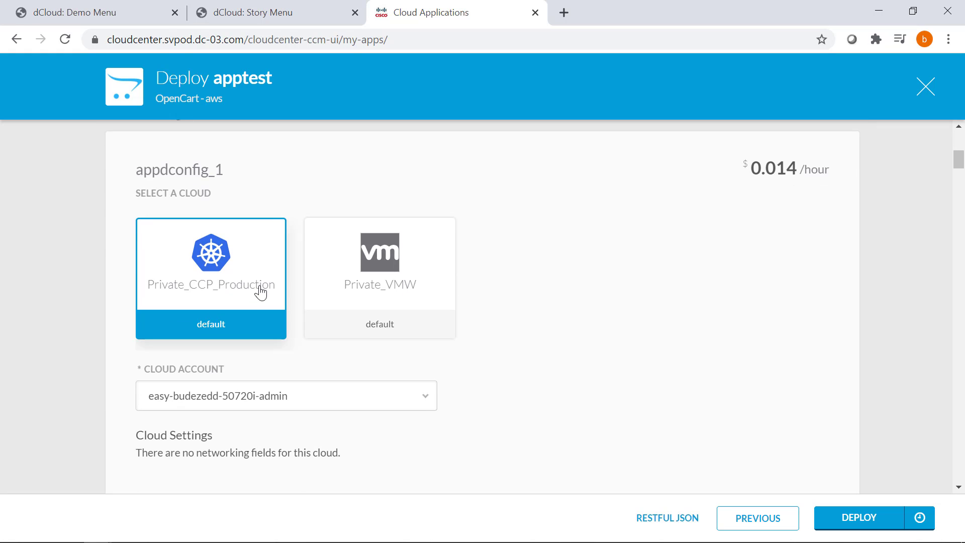
pyautogui.moveTo(213, 292); pyautogui.dragTo(217, 291)
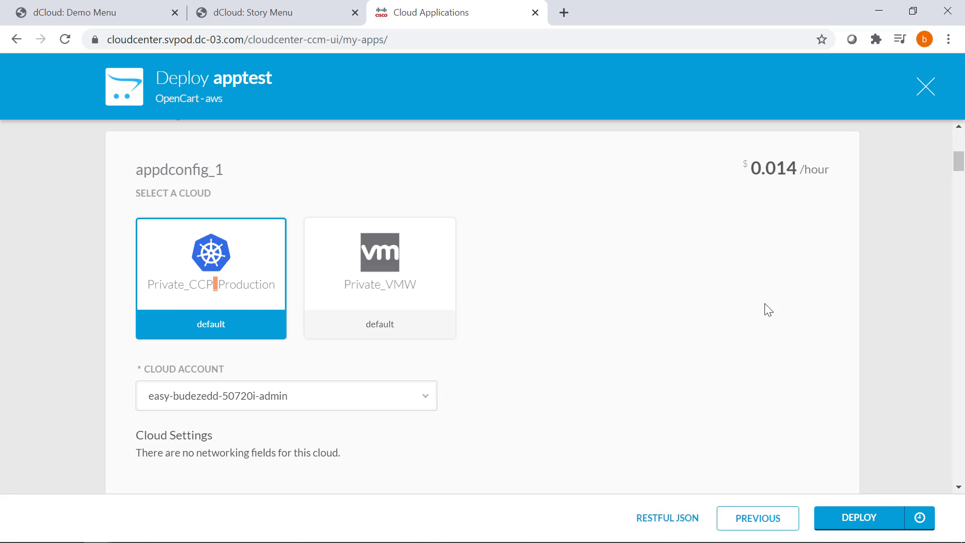
pyautogui.click(844, 529)
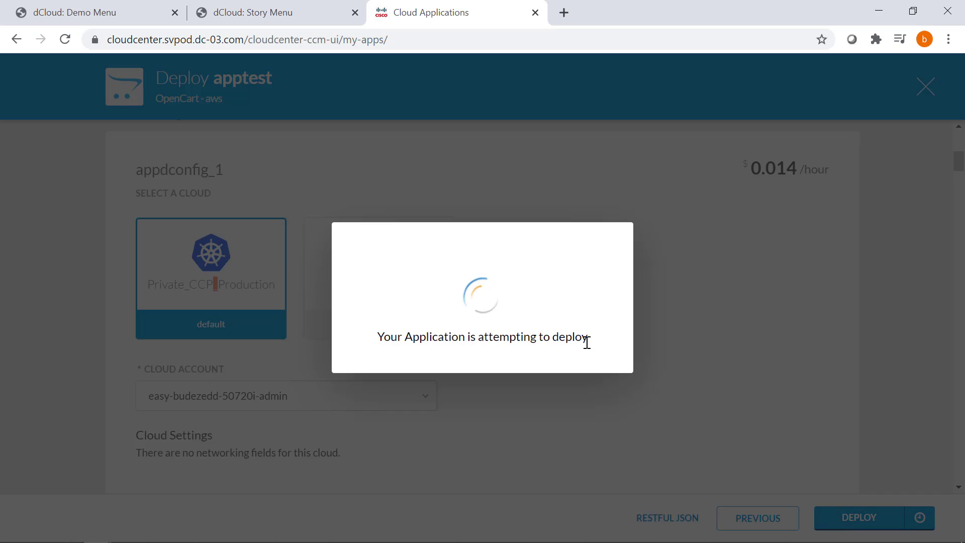